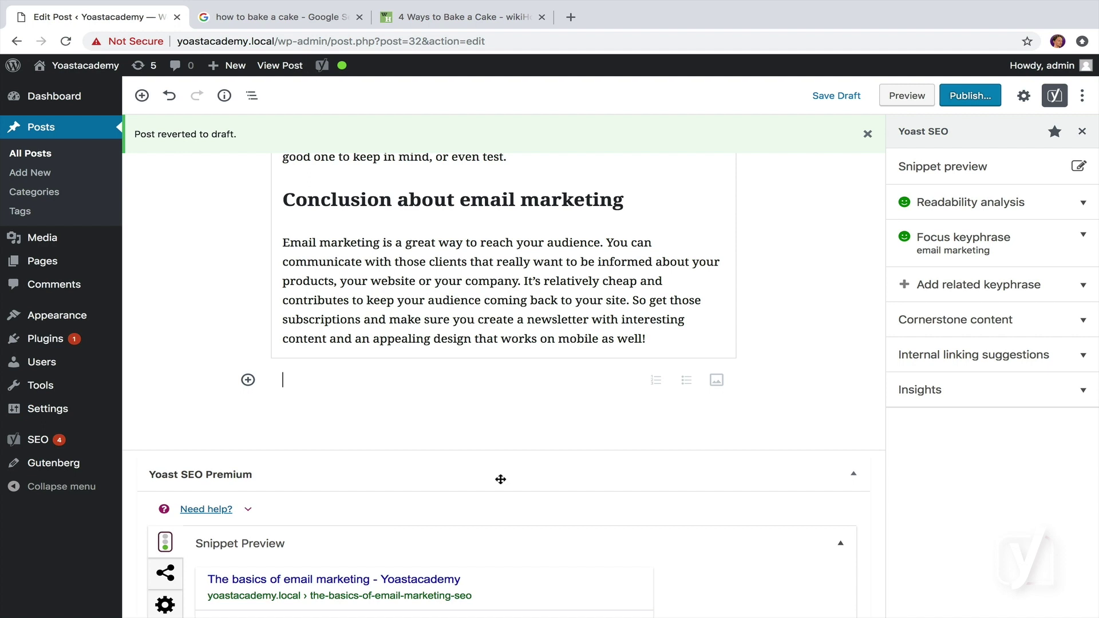
# Switch to the Google results for 'how to bake a cake' and browse them.
pyautogui.click(258, 17)
pyautogui.scroll(3, 293, 224)
pyautogui.scroll(5, 292, 225)
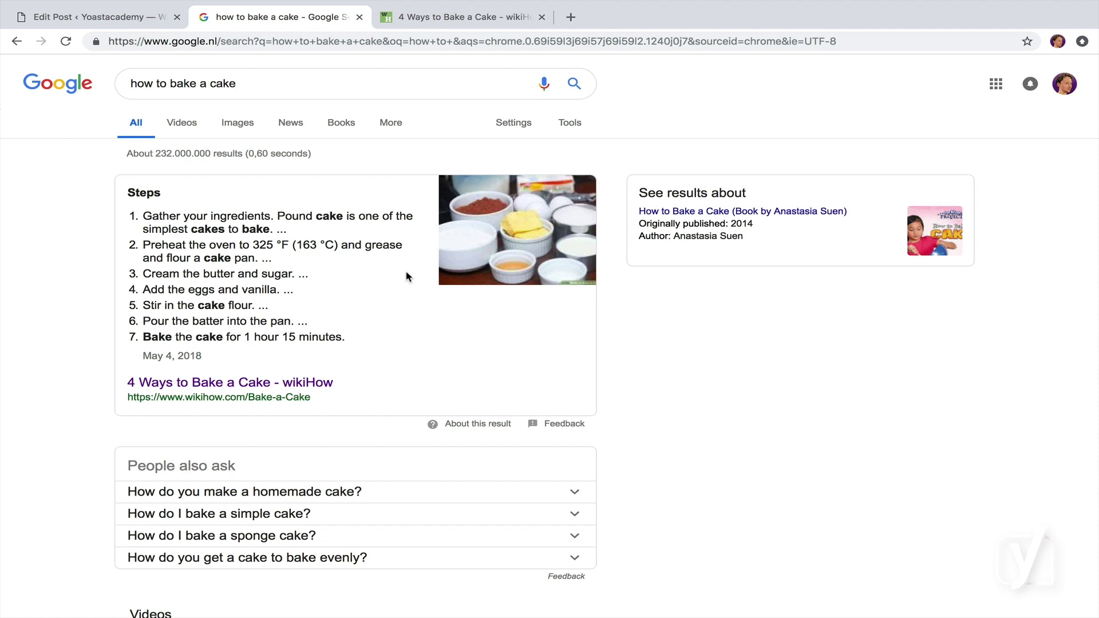
pyautogui.scroll(-1, 408, 276)
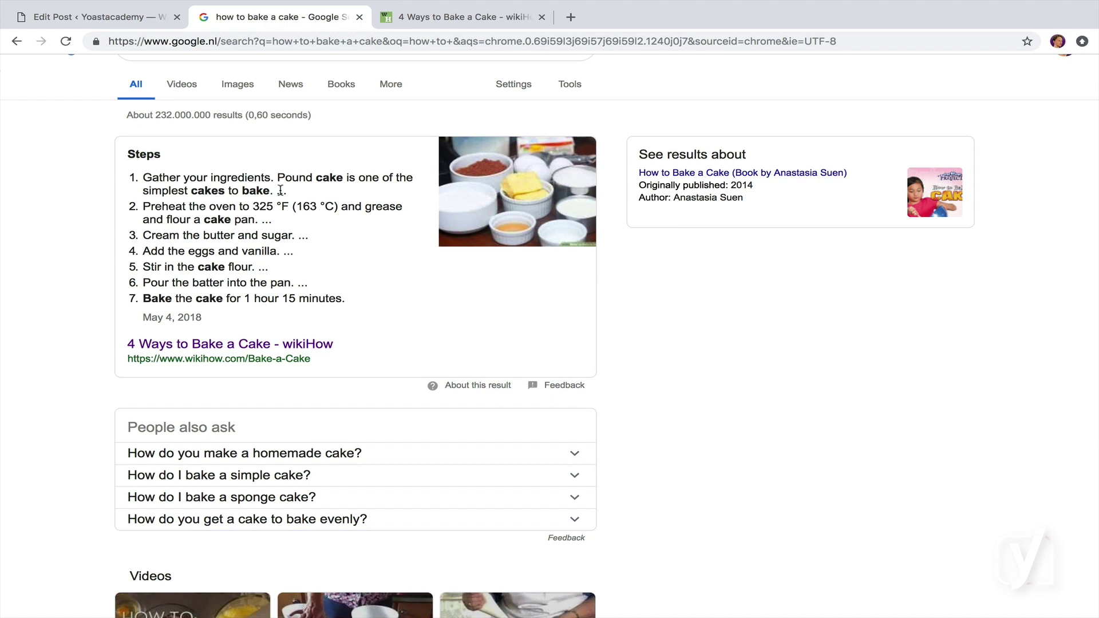
pyautogui.scroll(-5, 280, 190)
pyautogui.scroll(-3, 280, 192)
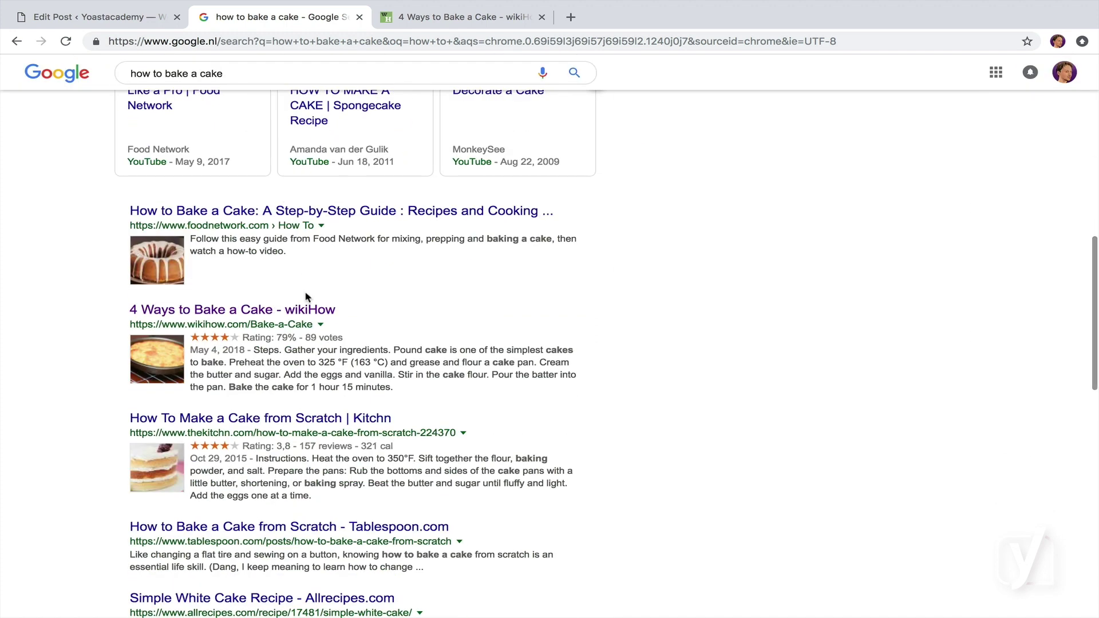
pyautogui.scroll(-1, 305, 294)
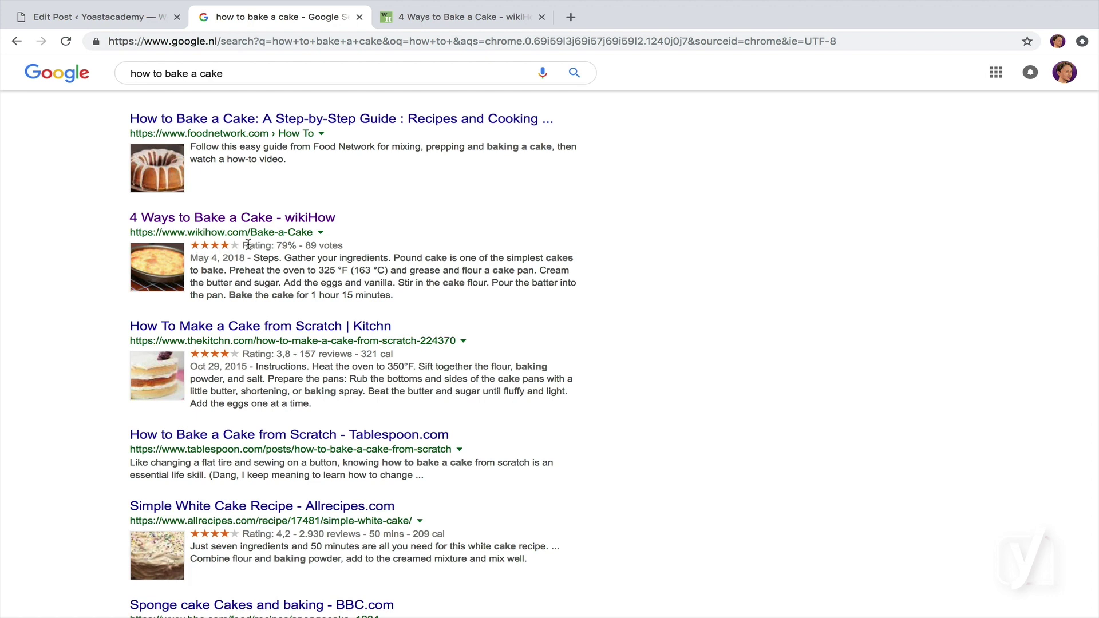
pyautogui.scroll(5, 300, 250)
pyautogui.scroll(3, 300, 249)
pyautogui.scroll(1, 300, 248)
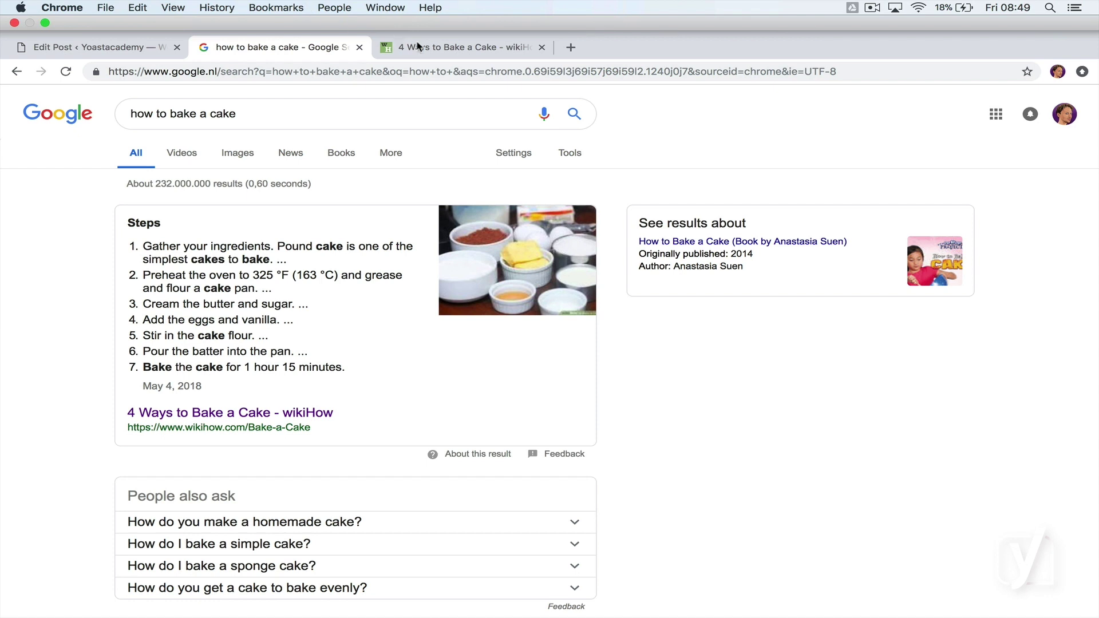
pyautogui.moveTo(464, 16)
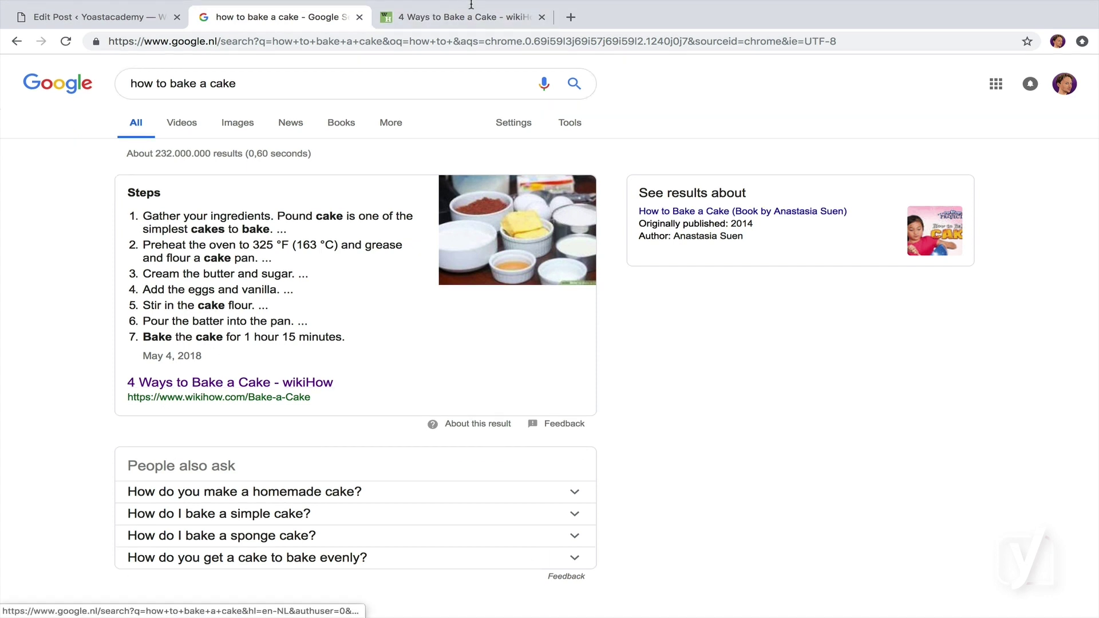
pyautogui.click(458, 47)
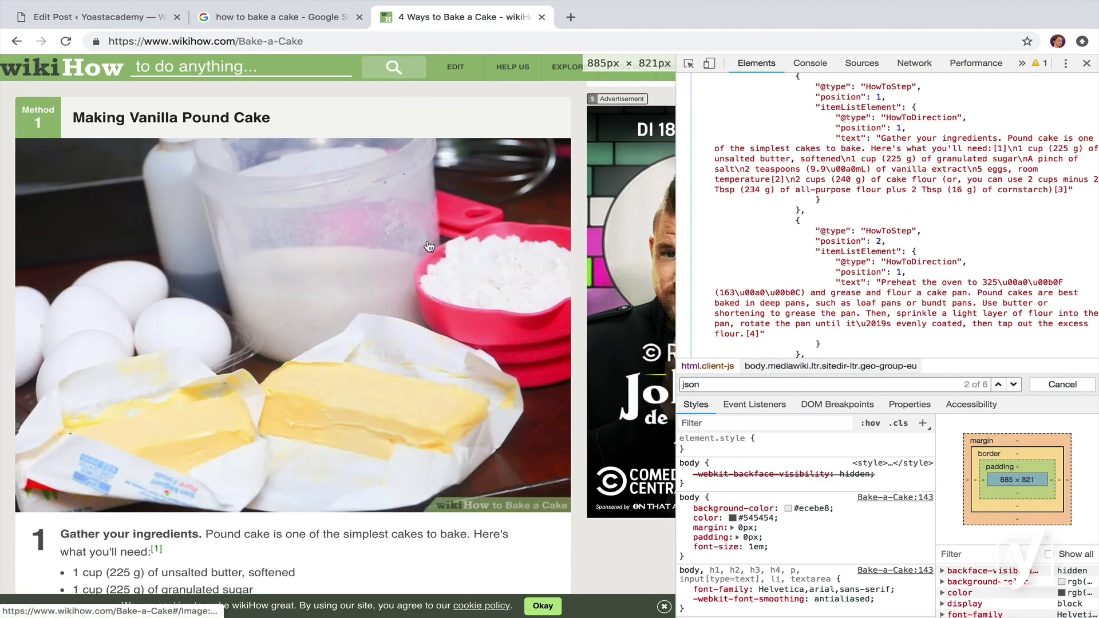
pyautogui.scroll(-2, 429, 247)
pyautogui.scroll(-2, 428, 246)
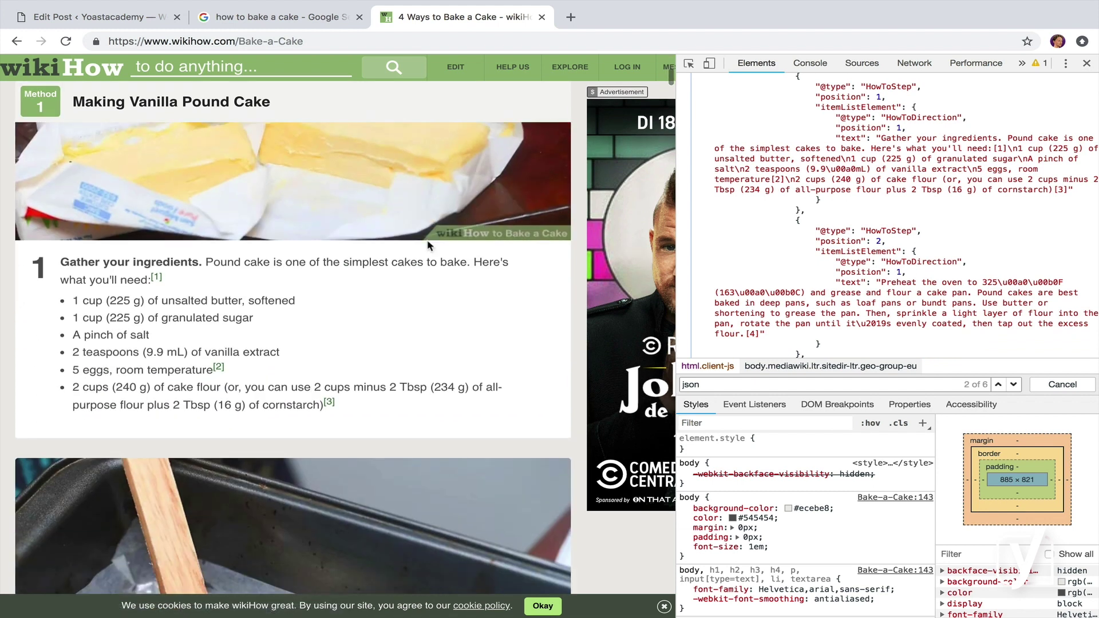
pyautogui.scroll(-2, 429, 246)
pyautogui.scroll(-3, 429, 247)
pyautogui.scroll(-3, 429, 246)
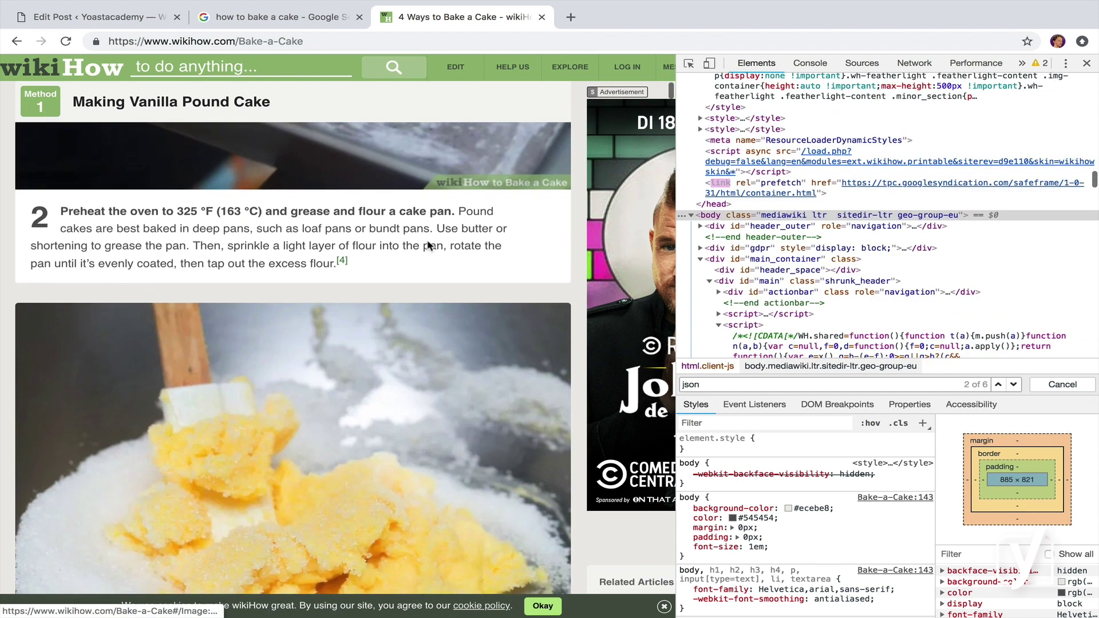
pyautogui.scroll(-1, 428, 246)
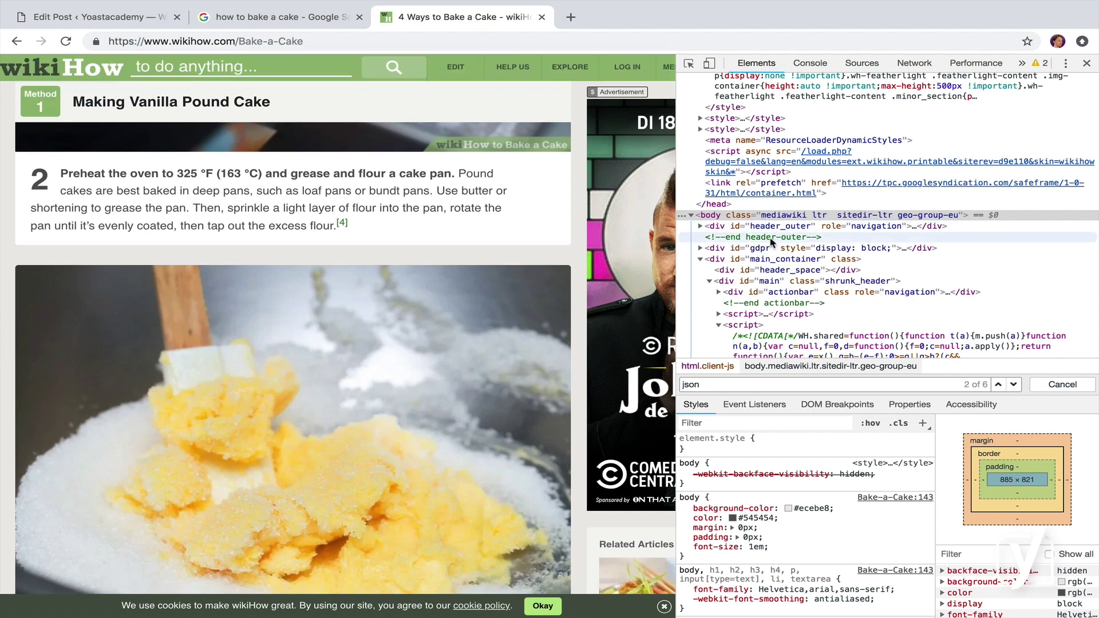
pyautogui.scroll(-1, 771, 244)
pyautogui.scroll(1, 771, 243)
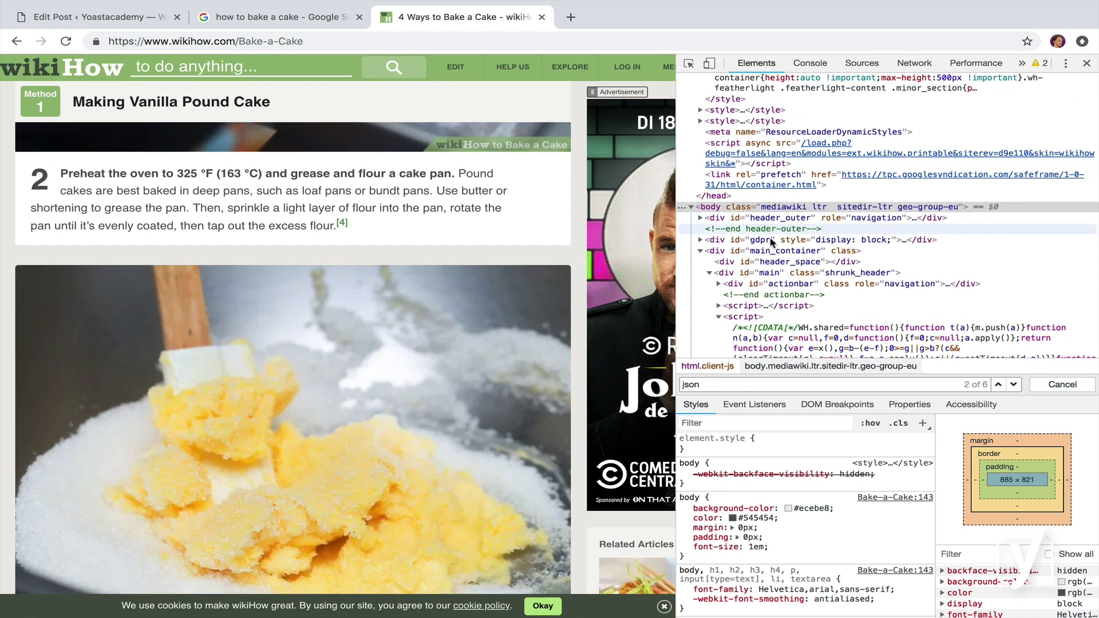
pyautogui.scroll(-2, 771, 243)
pyautogui.scroll(-5, 771, 243)
pyautogui.scroll(-5, 771, 243)
pyautogui.scroll(-5, 771, 243)
pyautogui.press('Return')
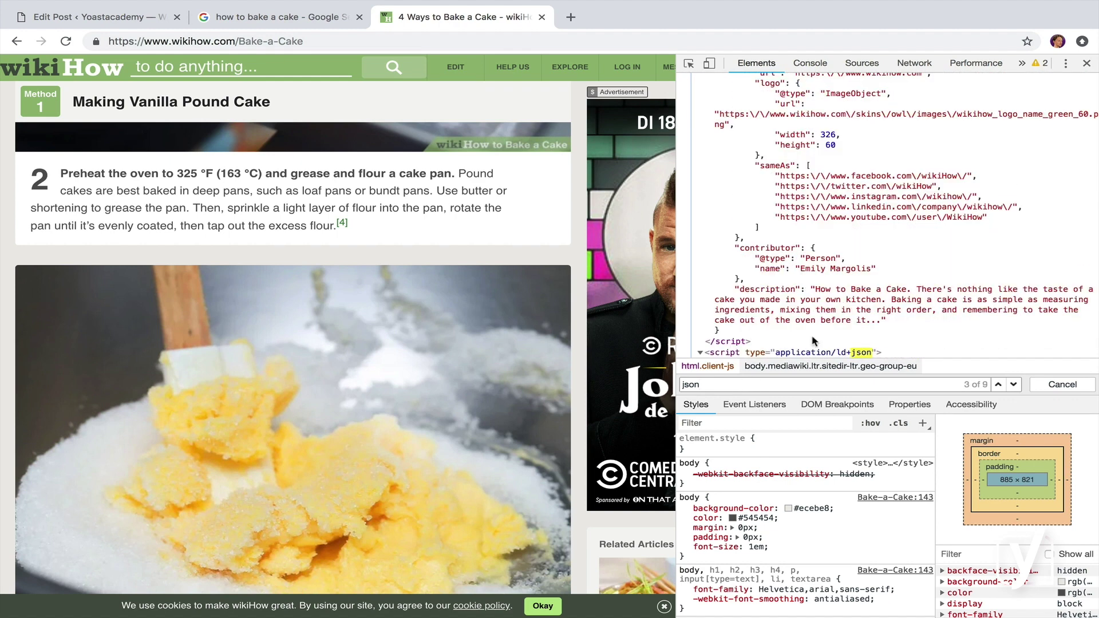
pyautogui.scroll(-1, 779, 315)
pyautogui.scroll(-3, 875, 322)
pyautogui.scroll(-2, 876, 321)
pyautogui.scroll(-2, 876, 322)
pyautogui.scroll(-2, 876, 321)
pyautogui.scroll(-2, 876, 322)
pyautogui.scroll(-3, 875, 319)
pyautogui.scroll(-1, 876, 321)
pyautogui.scroll(-1, 876, 321)
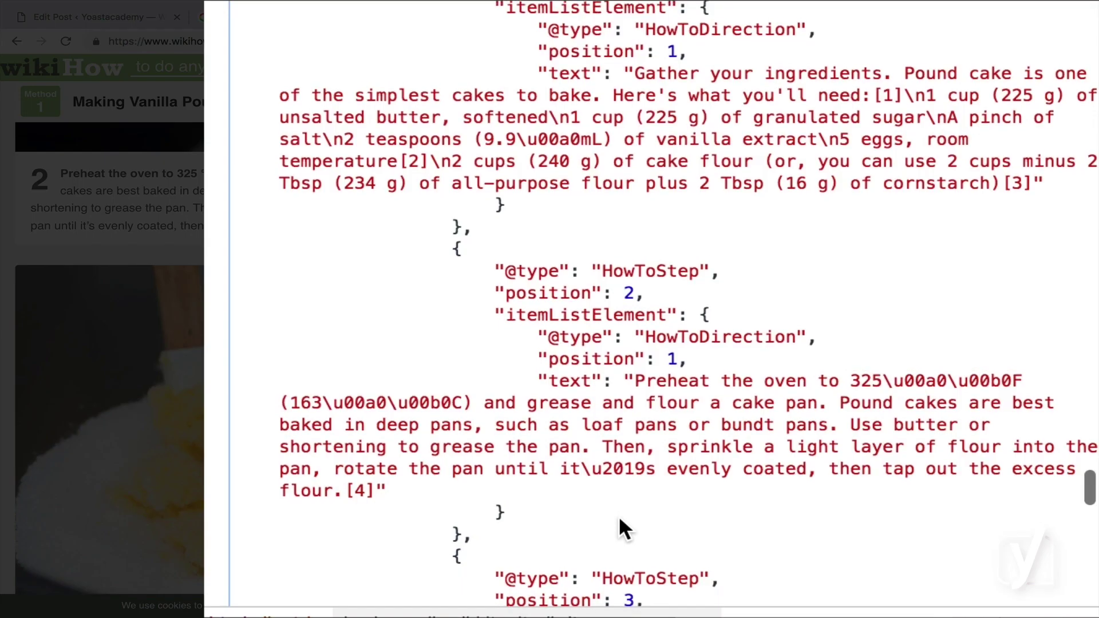
pyautogui.scroll(2, 620, 518)
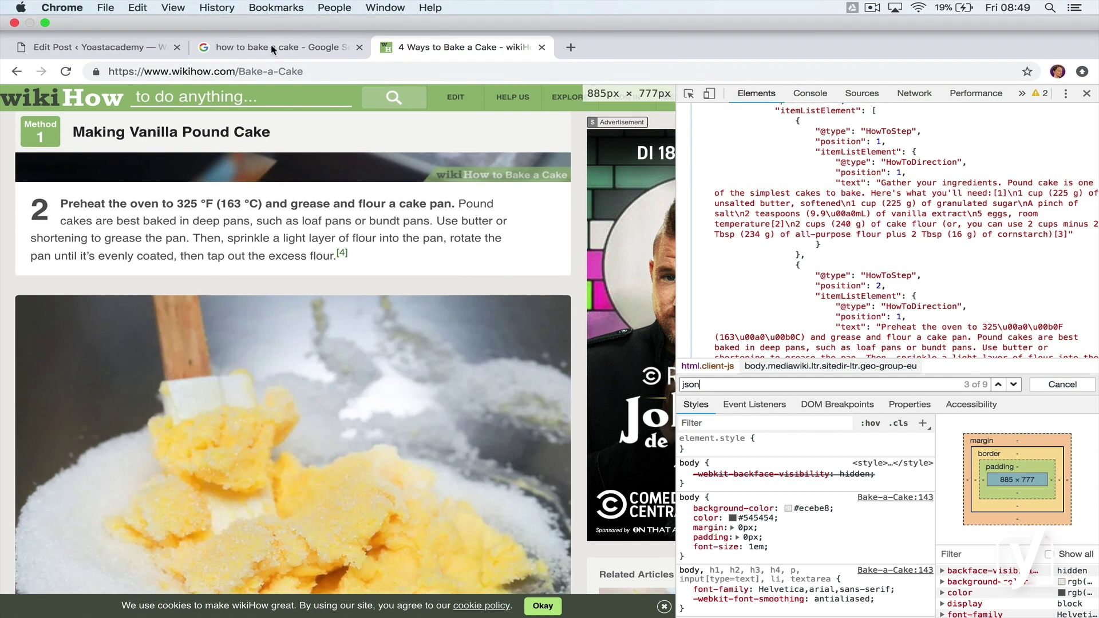
pyautogui.click(279, 16)
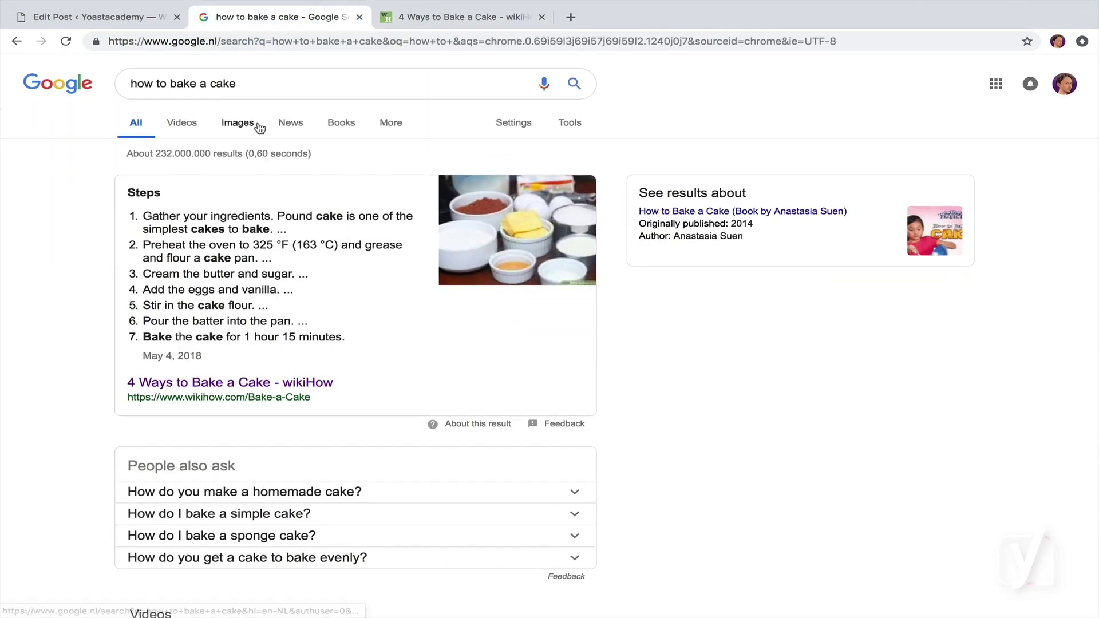
# Return to the WordPress draft post about email marketing.
pyautogui.click(113, 19)
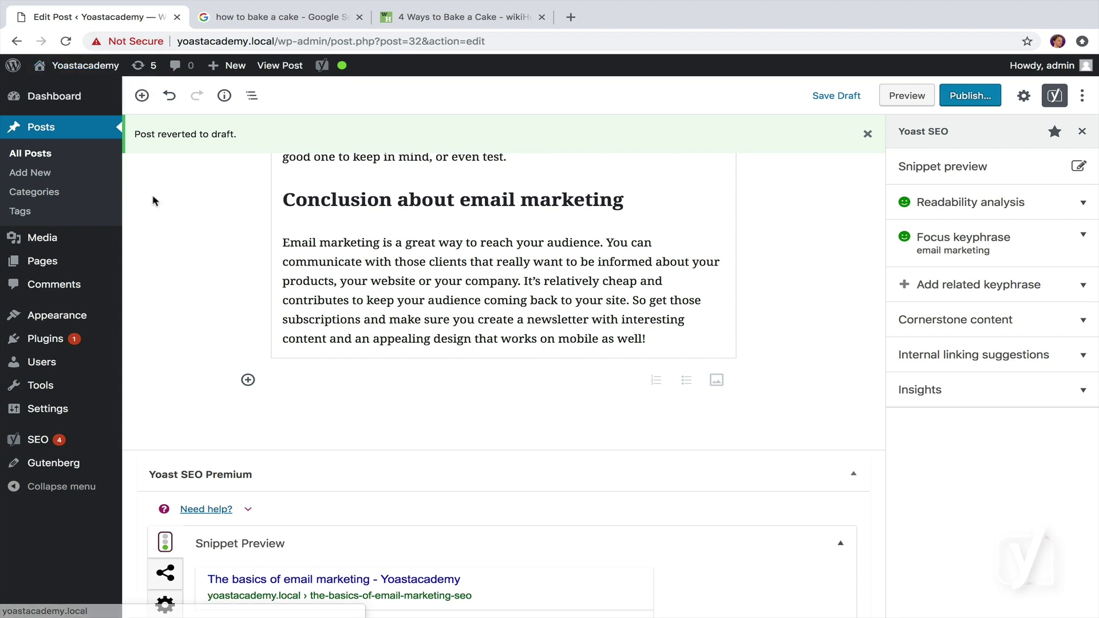
# Insert a How-to block from Yoast Structured Data Blocks below the conclusion paragraph.
pyautogui.click(248, 380)
pyautogui.scroll(-2, 385, 295)
pyautogui.scroll(-3, 371, 300)
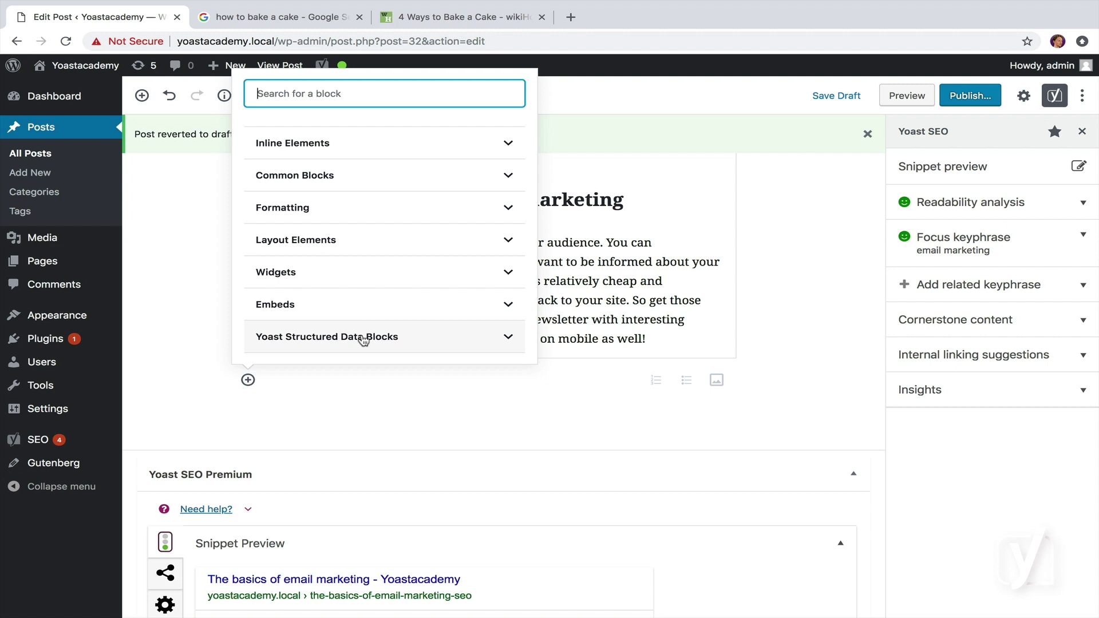
pyautogui.click(364, 340)
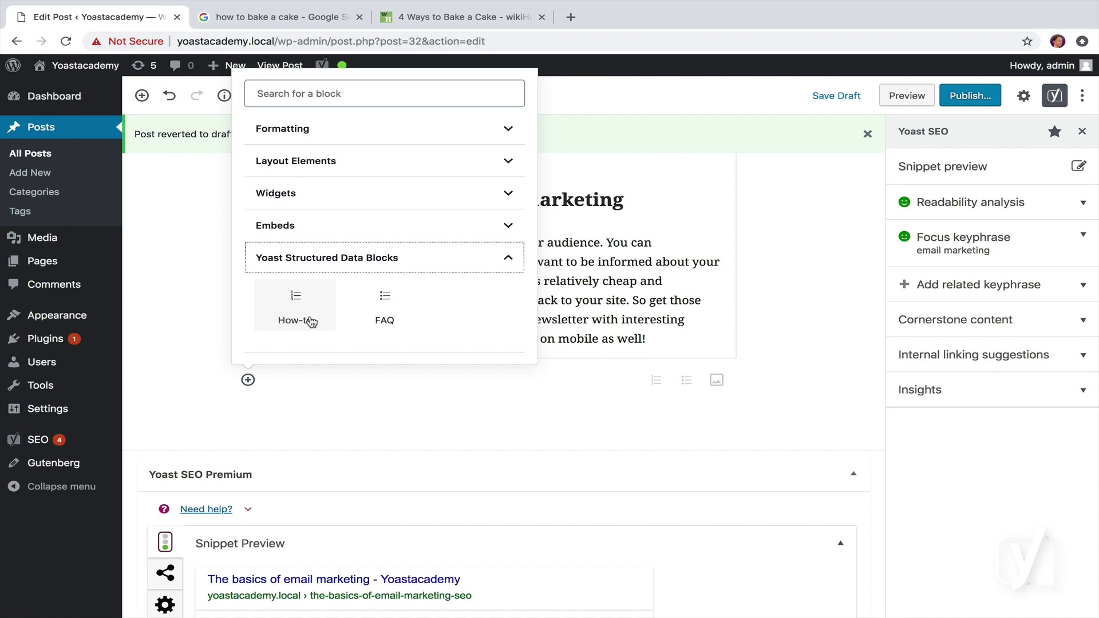
pyautogui.click(303, 302)
pyautogui.write('H')
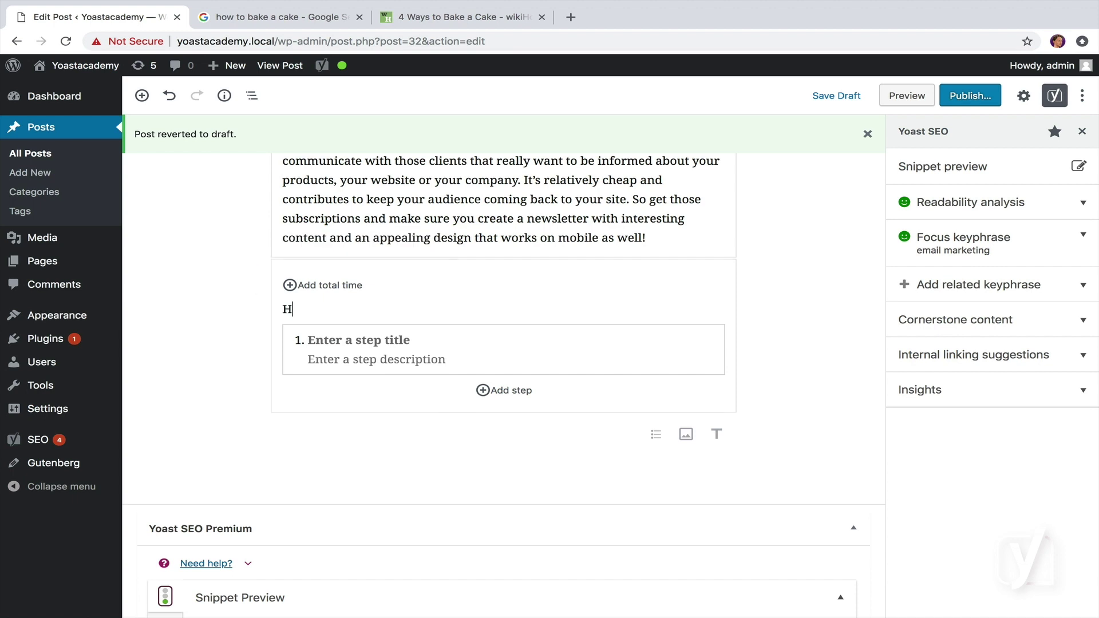
pyautogui.write('ow to bake a cake')
# Fill the first How-to step: title 'Gather your ingredients' and its flour description.
pyautogui.click(359, 348)
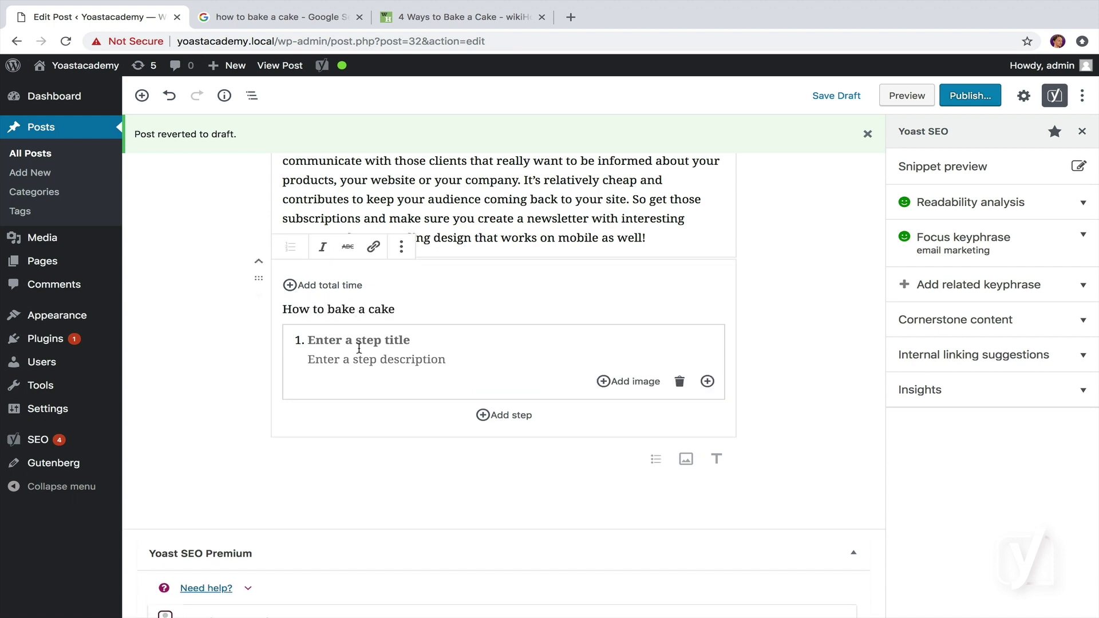
pyautogui.write('Gather your ingredients')
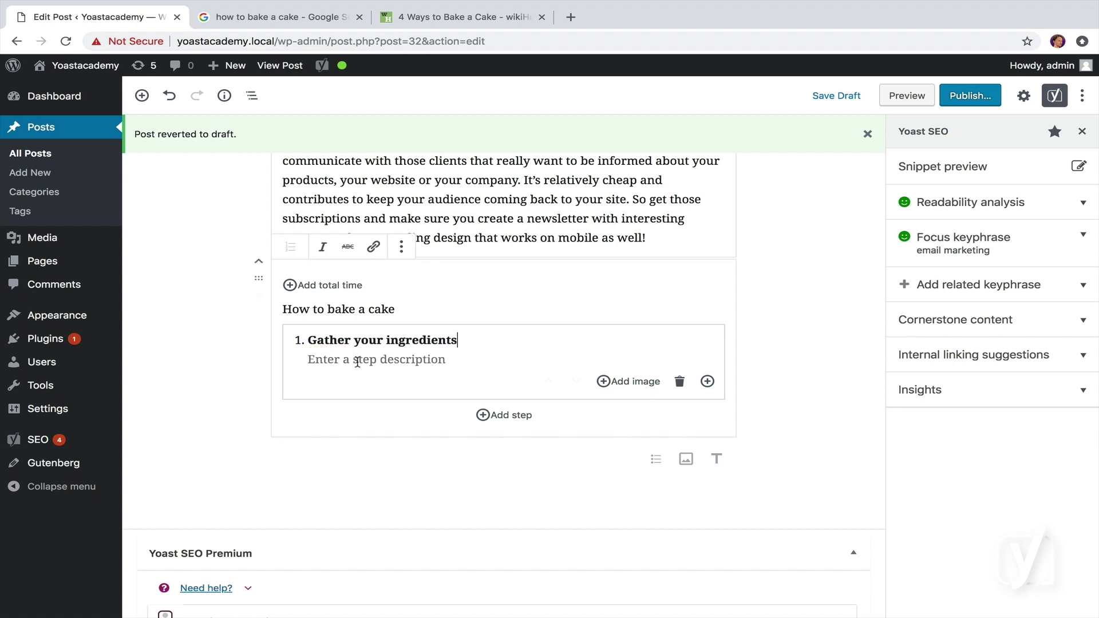
pyautogui.click(356, 362)
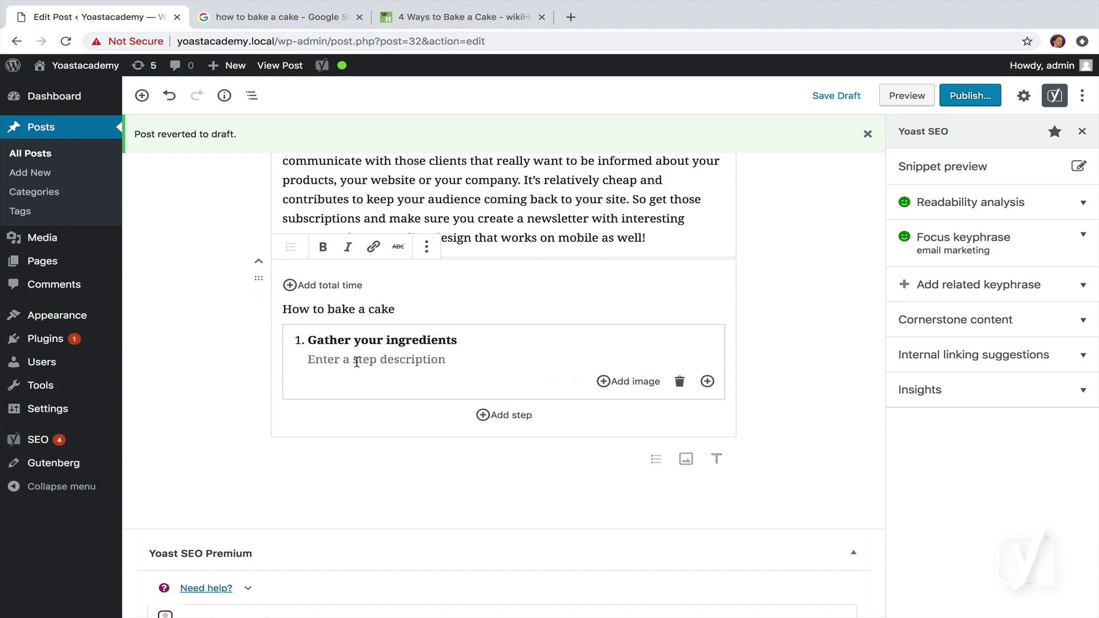
pyautogui.write('Get the flour...')
pyautogui.scroll(-1, 378, 358)
# Add a second How-to step titled 'Preheat the oven' with its description.
pyautogui.click(504, 392)
pyautogui.write('P')
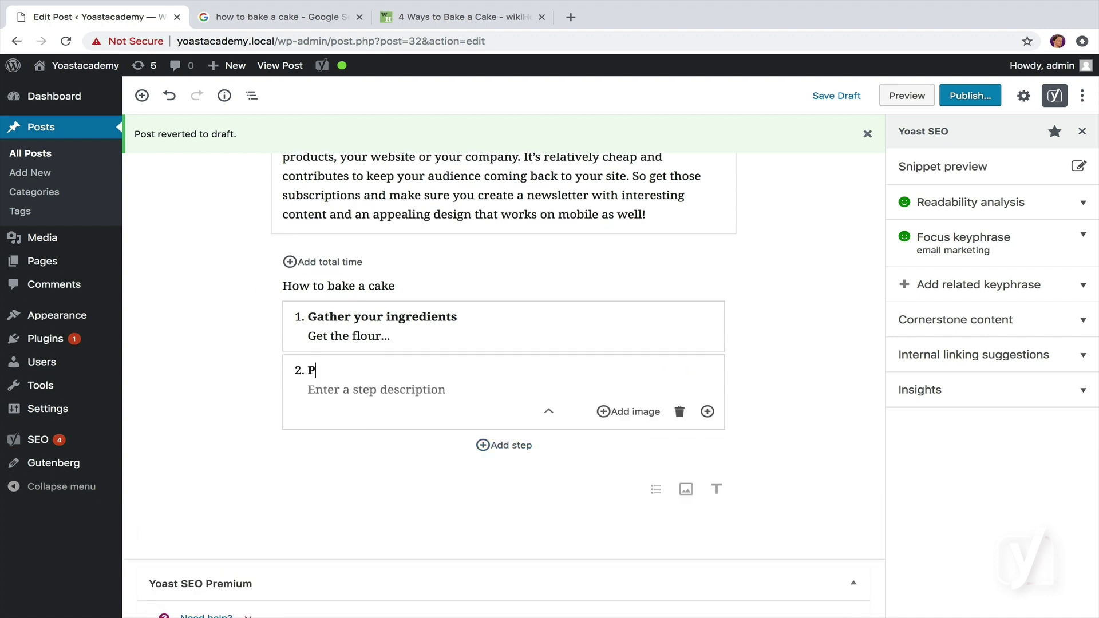
pyautogui.write('reheat the oeven')
pyautogui.press('BackSpace')
pyautogui.press('BackSpace')
pyautogui.press('BackSpace')
pyautogui.press('BackSpace')
pyautogui.write('ven')
pyautogui.click(355, 386)
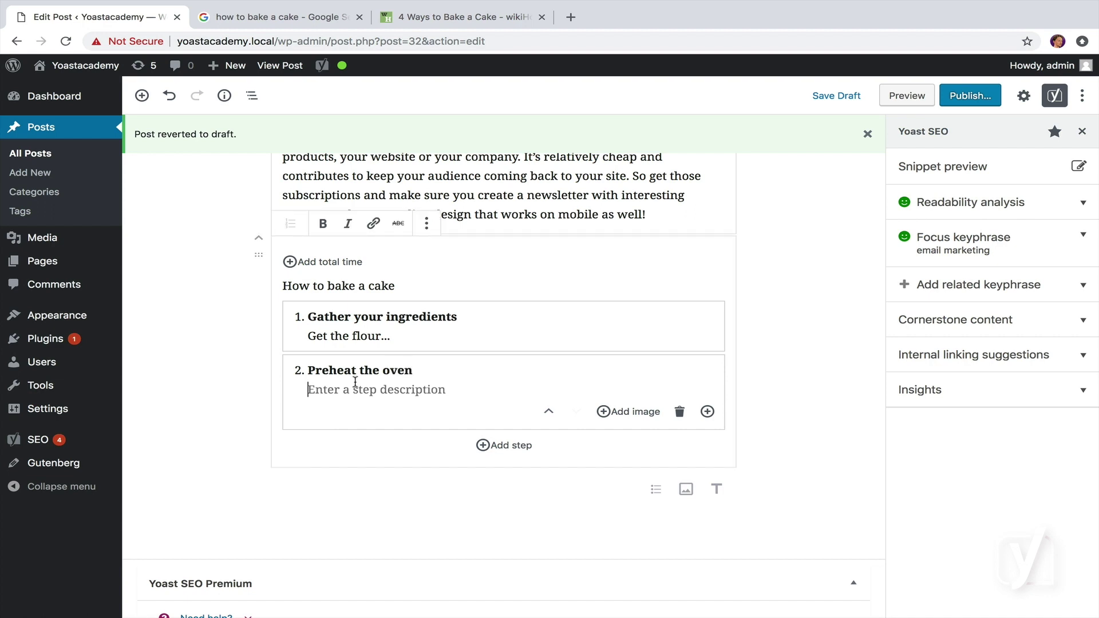
pyautogui.write('...')
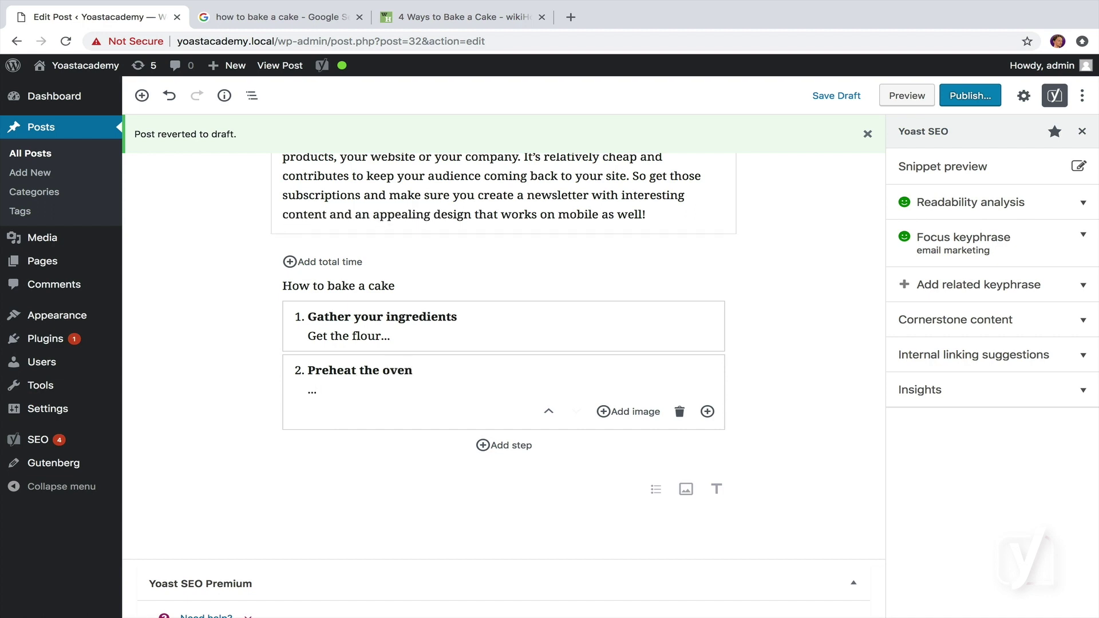
# Set the How-to total time to 3 hours 30 minutes and insert an empty step after step one.
pyautogui.click(329, 262)
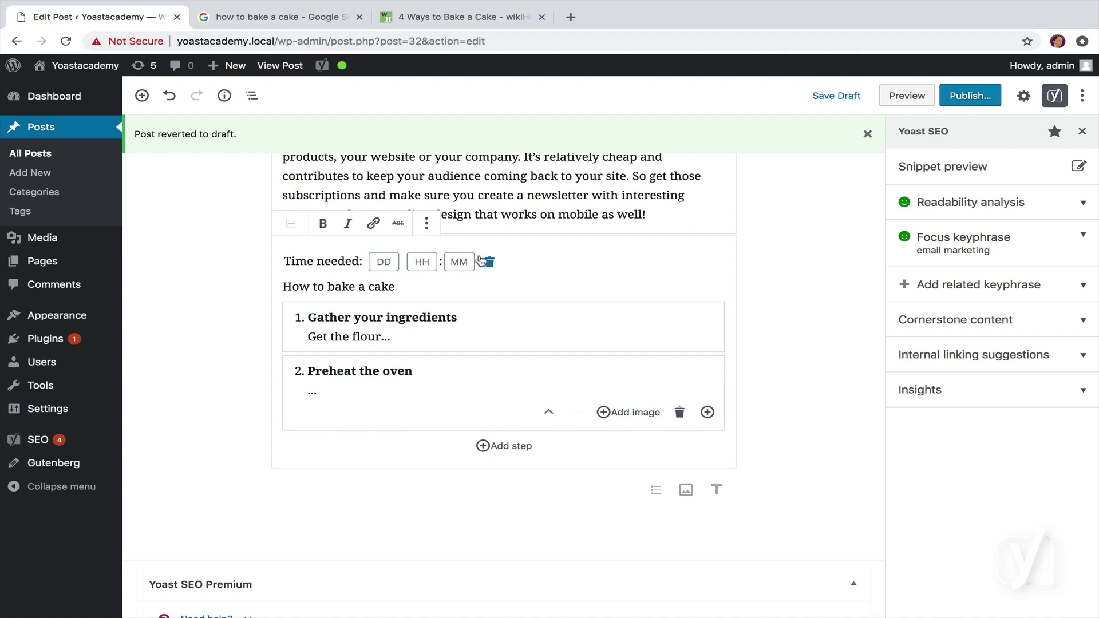
pyautogui.click(426, 262)
pyautogui.write('3')
pyautogui.click(451, 262)
pyautogui.write('30')
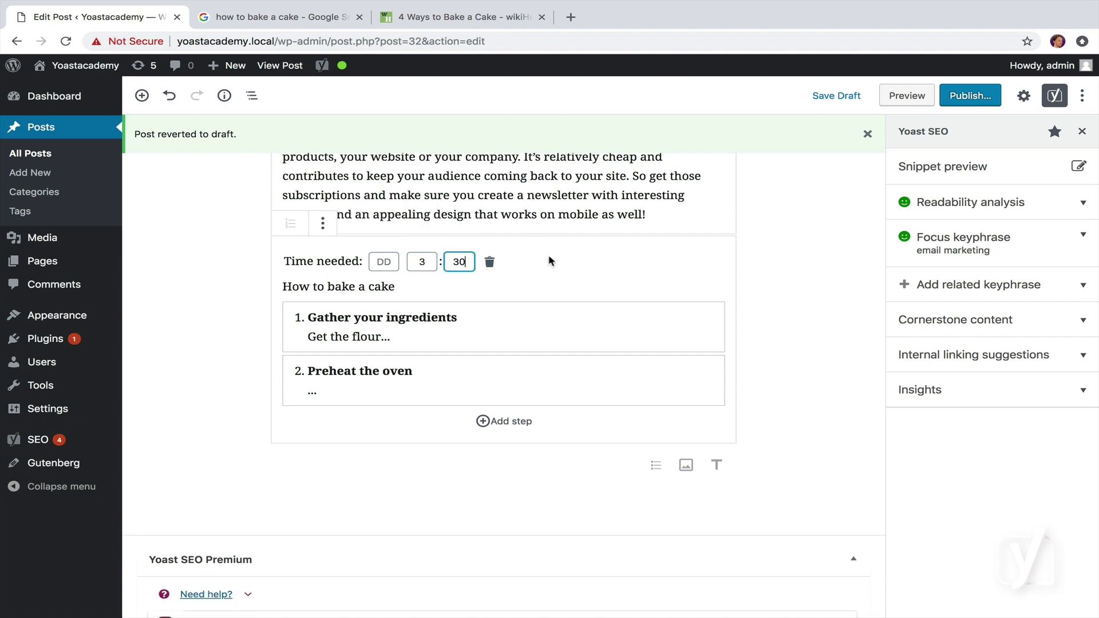
pyautogui.scroll(-2, 541, 260)
pyautogui.click(525, 261)
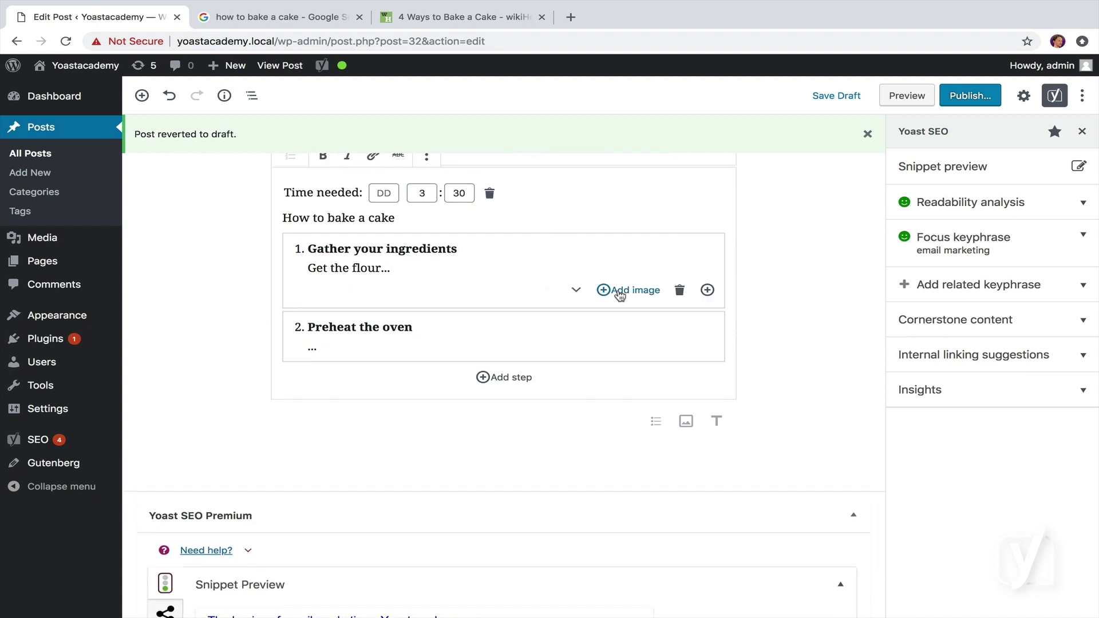
pyautogui.click(708, 289)
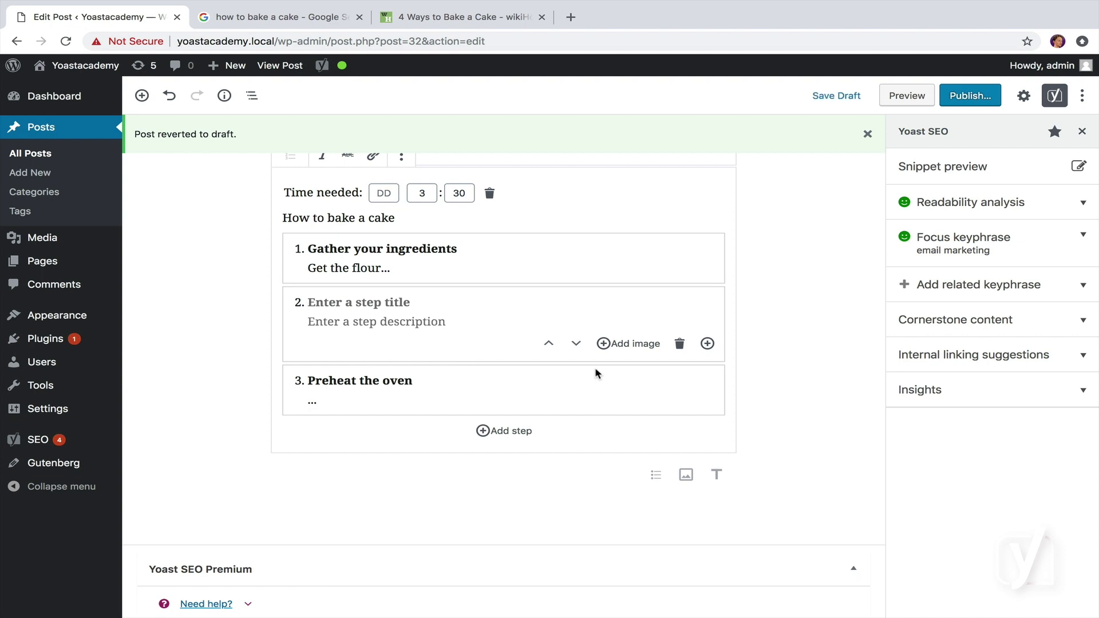
pyautogui.scroll(3, 198, 453)
pyautogui.scroll(-1, 198, 451)
pyautogui.scroll(-1, 233, 481)
pyautogui.scroll(-3, 257, 481)
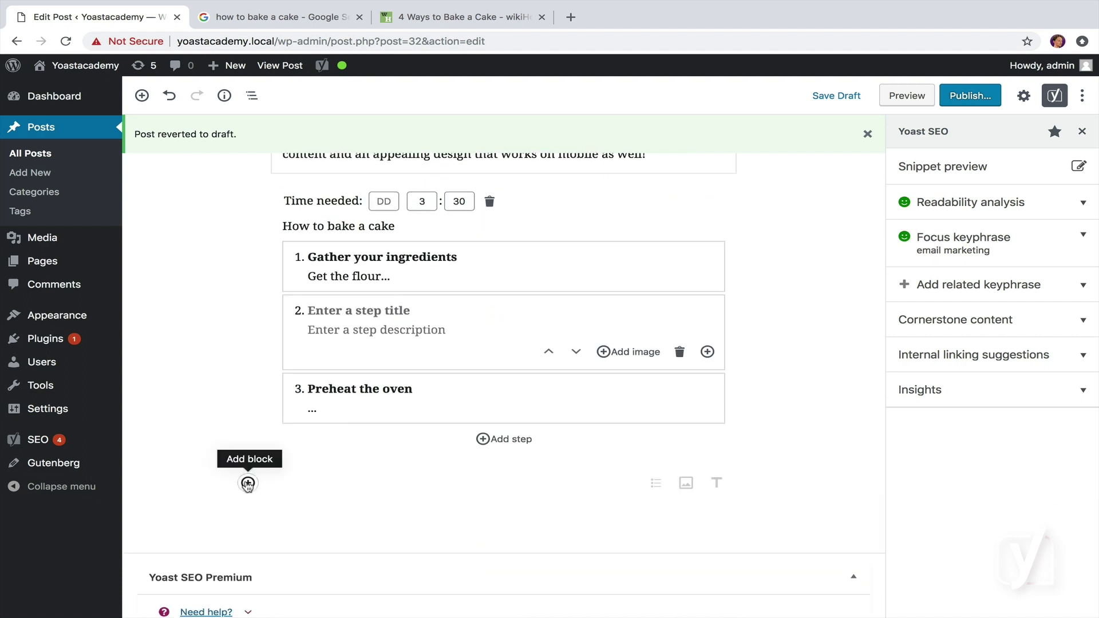
# Insert a Yoast FAQ block from Yoast Structured Data Blocks below the How-to block.
pyautogui.click(248, 483)
pyautogui.scroll(-5, 369, 398)
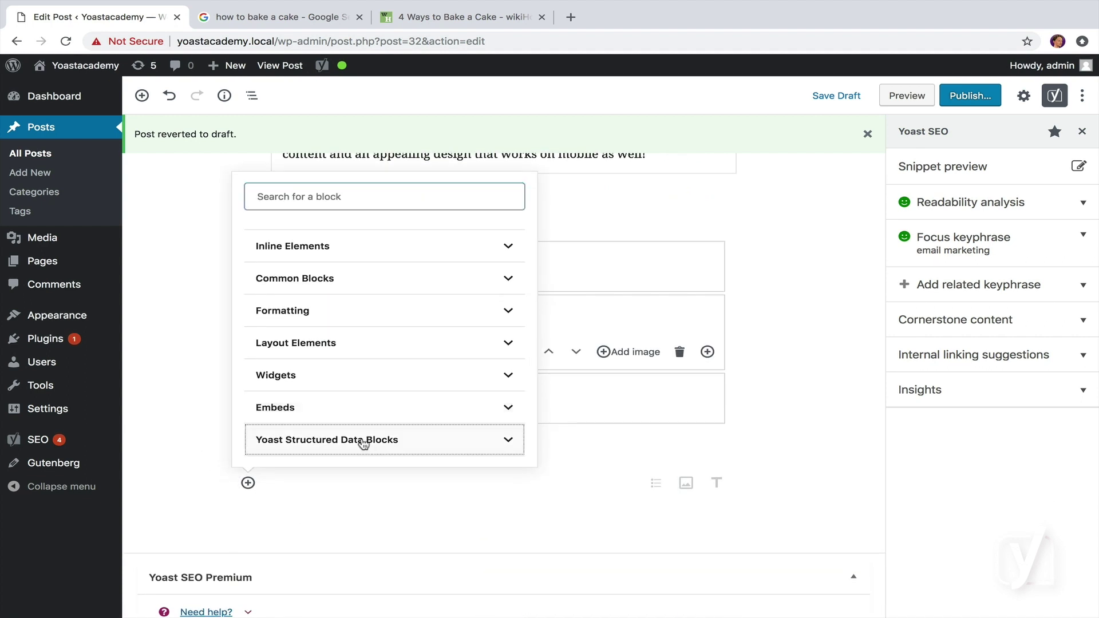
pyautogui.click(381, 438)
pyautogui.click(395, 418)
pyautogui.scroll(-2, 396, 413)
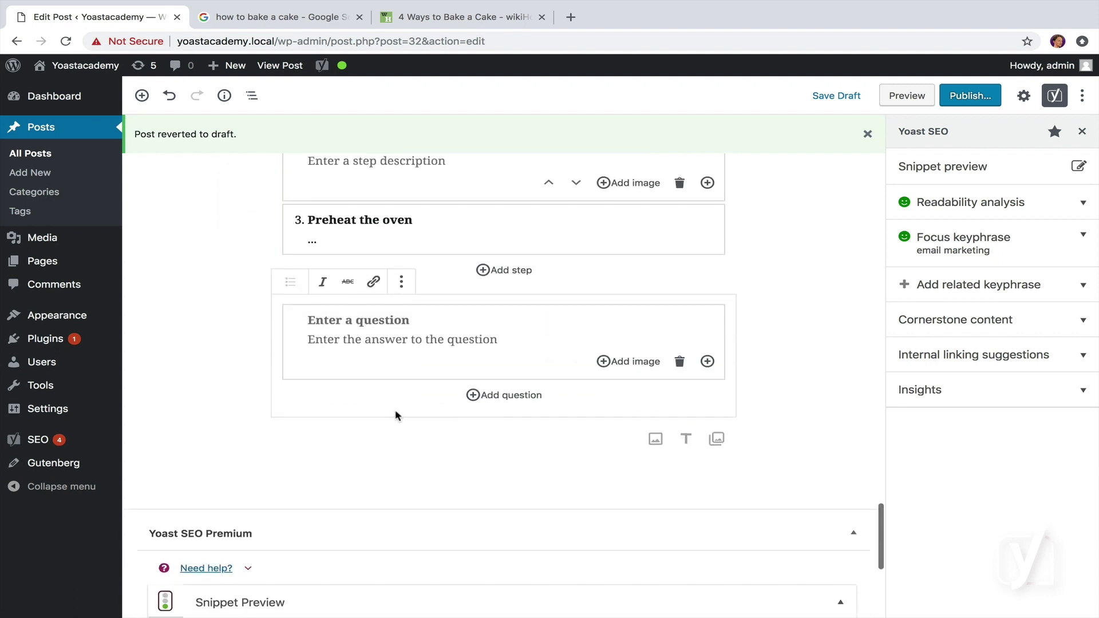